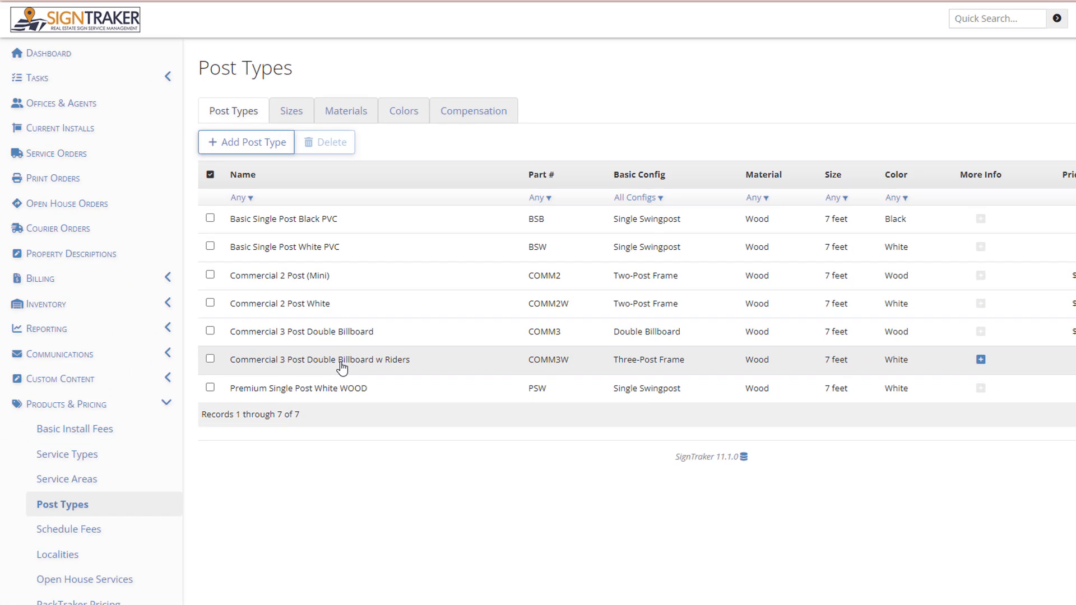
# Open the Commercial 3 Post Double Billboard w Riders post type, try the Two-Post Frame basic config and set it back to Three-Post Frame.
pyautogui.click(342, 368)
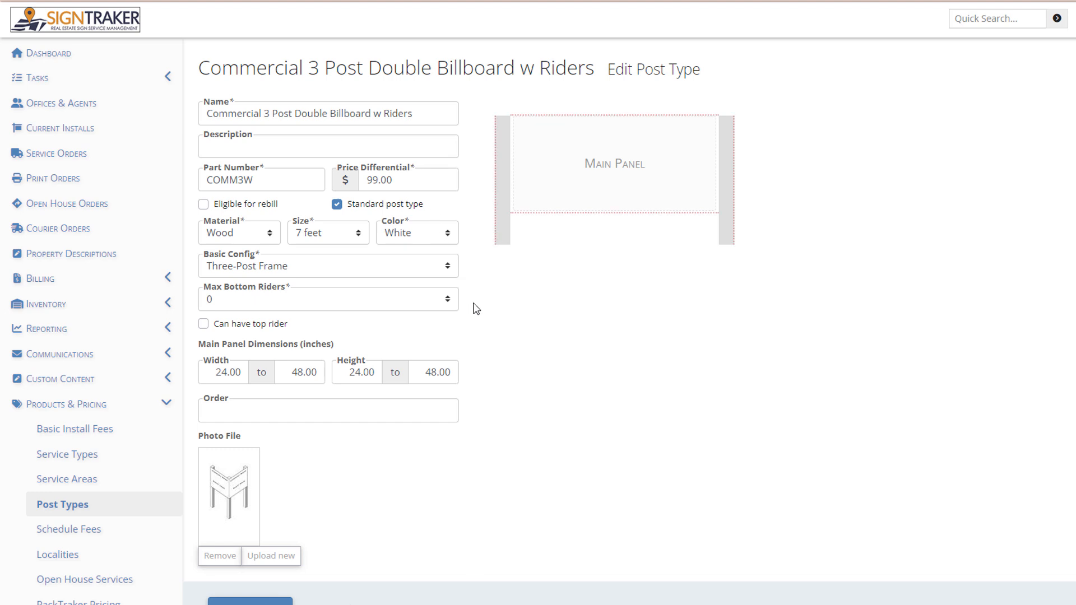
pyautogui.click(446, 268)
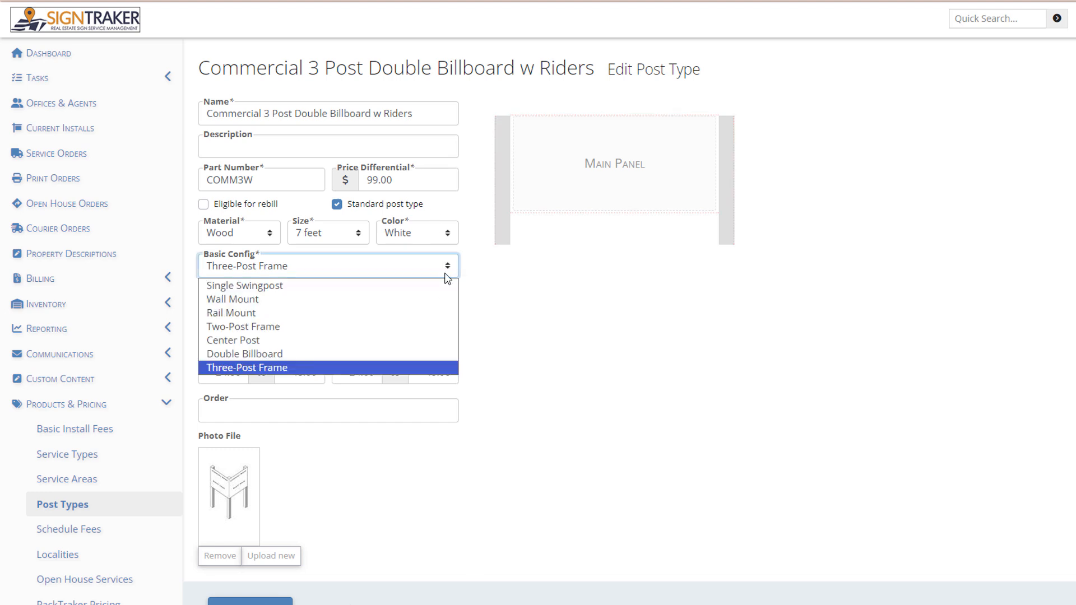
pyautogui.click(438, 333)
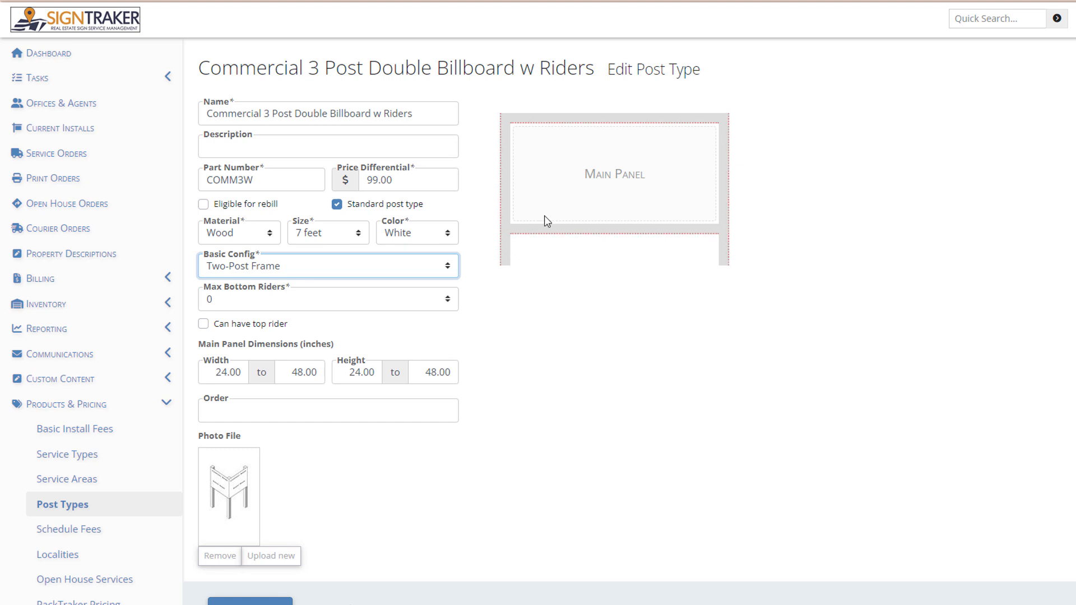
pyautogui.click(451, 273)
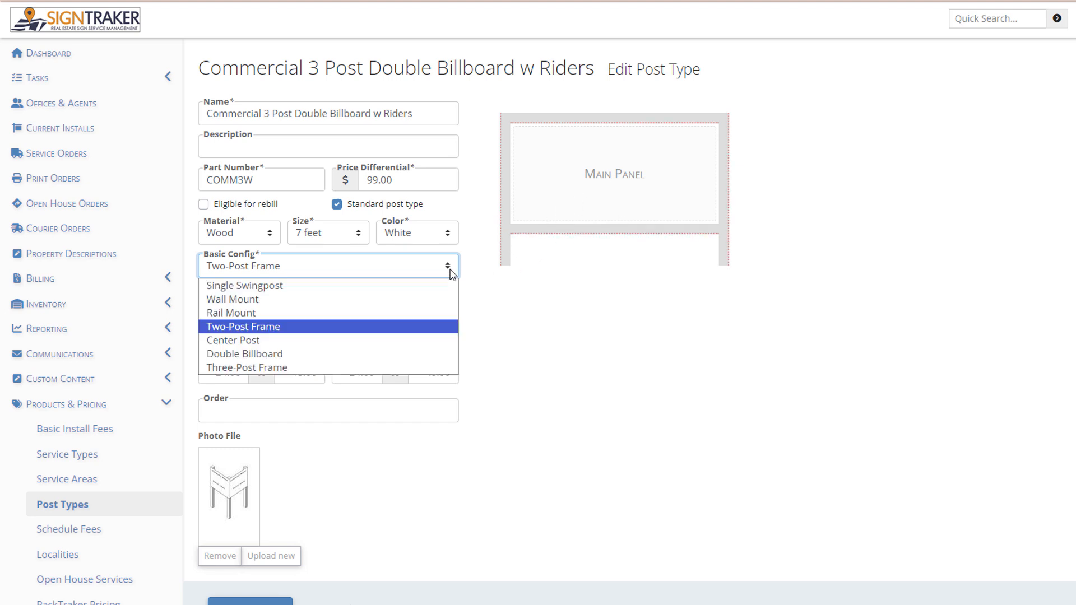
pyautogui.click(431, 374)
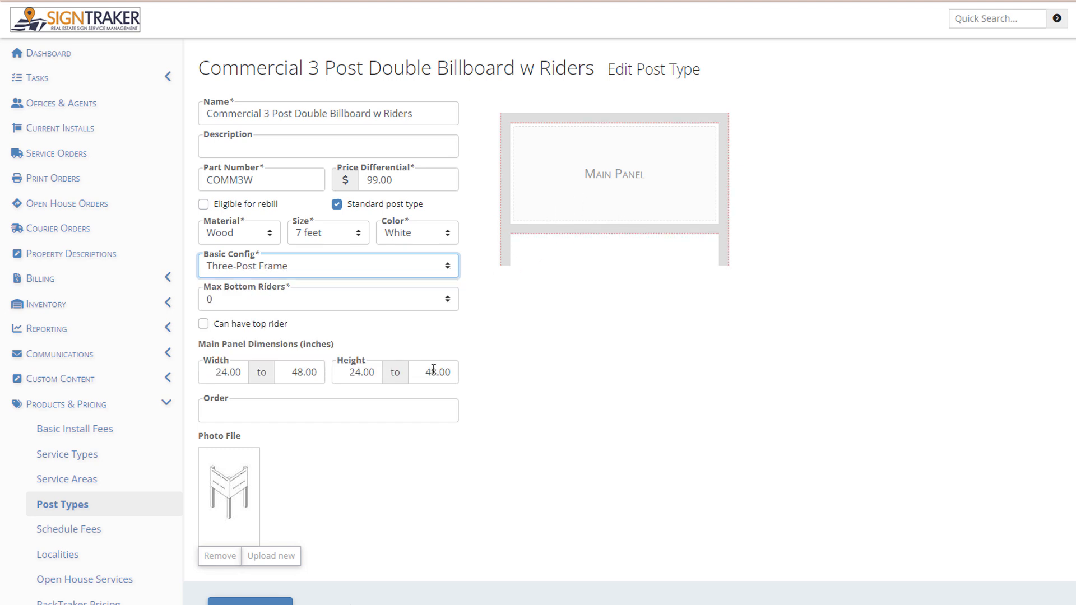
# Allow a maximum of 2 bottom riders and a top rider on the post type, and select its price differential for editing.
pyautogui.click(444, 303)
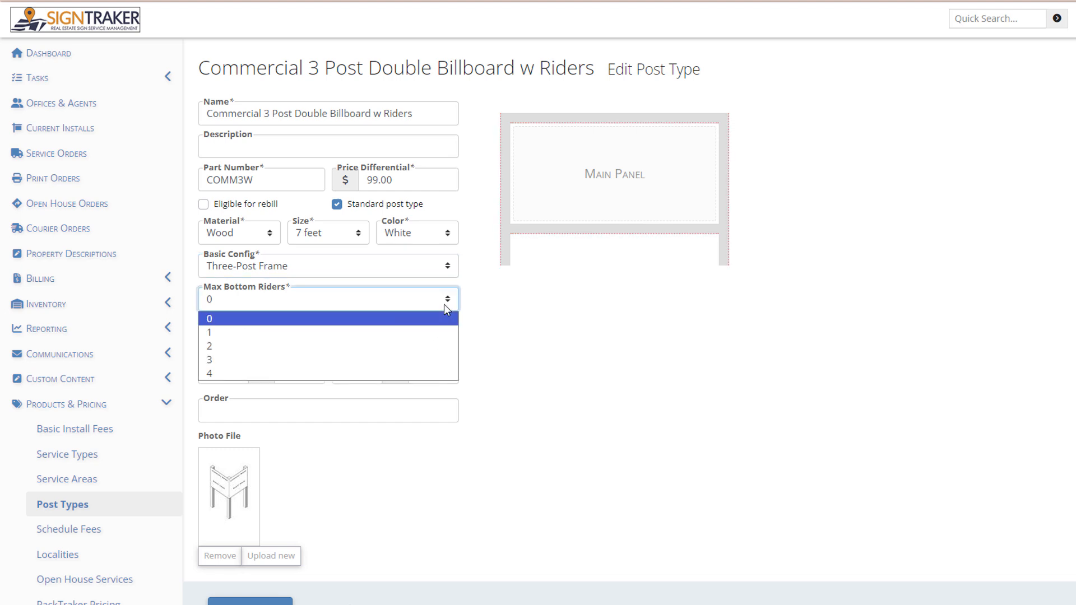
pyautogui.click(431, 344)
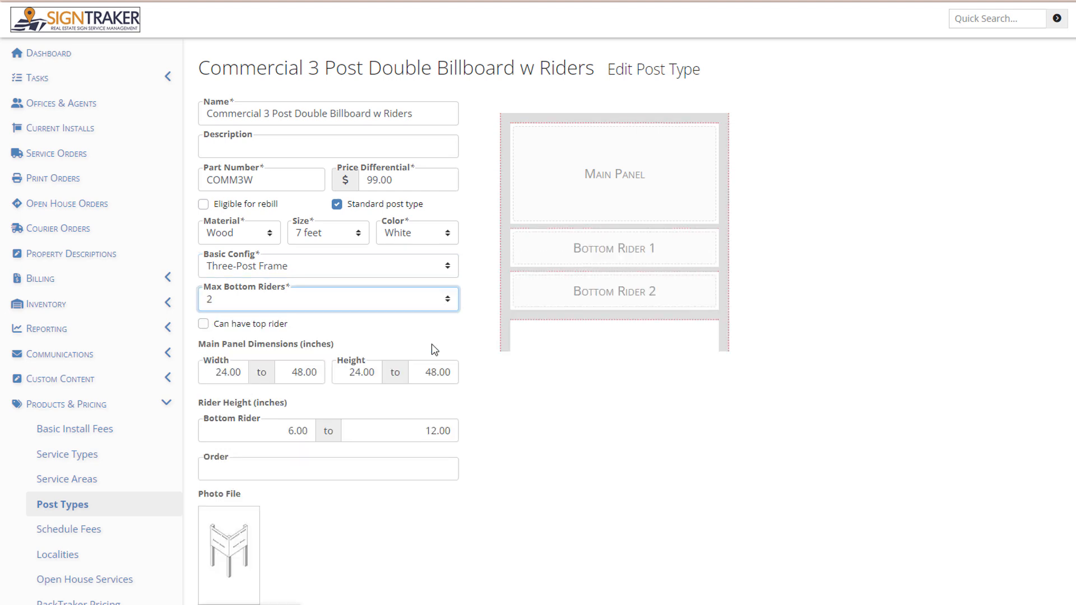
pyautogui.click(204, 325)
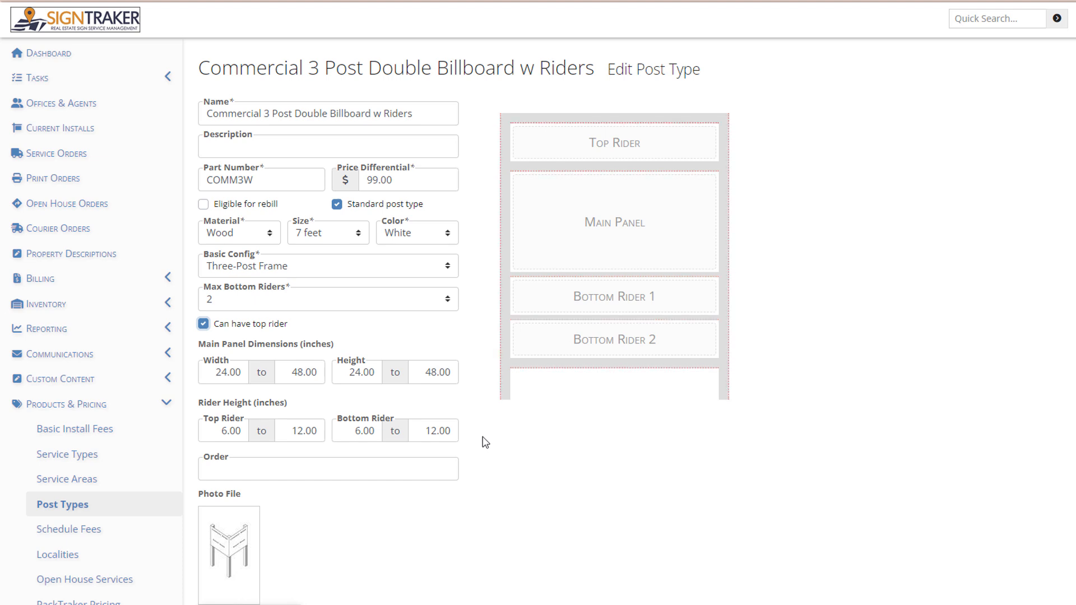
pyautogui.moveTo(410, 180); pyautogui.dragTo(361, 186)
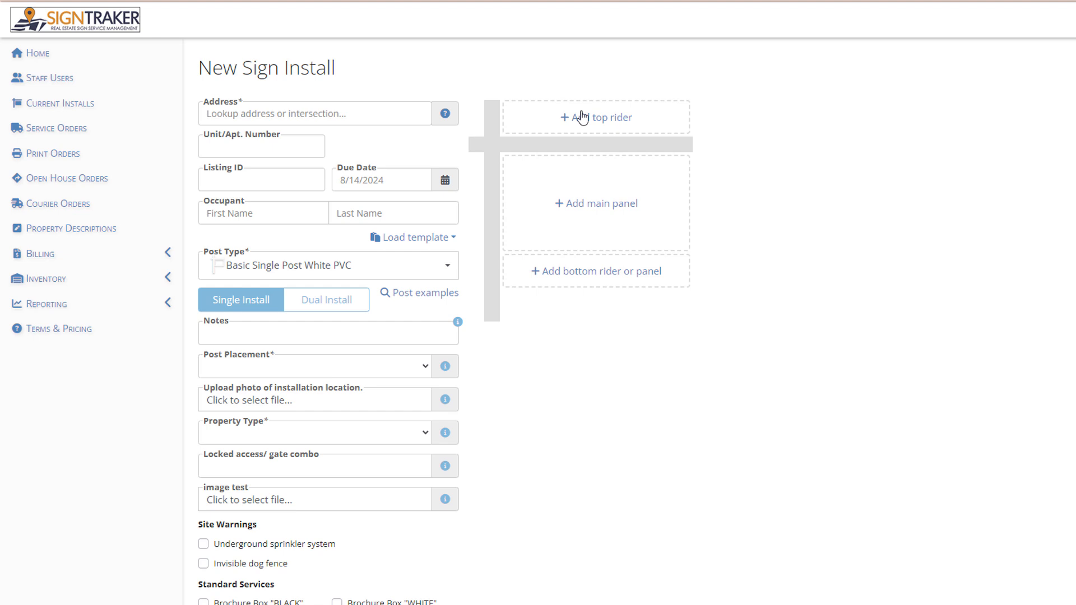
# Look up the street number in the new sign install order and choose the first suggested installation address.
pyautogui.click(386, 109)
pyautogui.write('456')
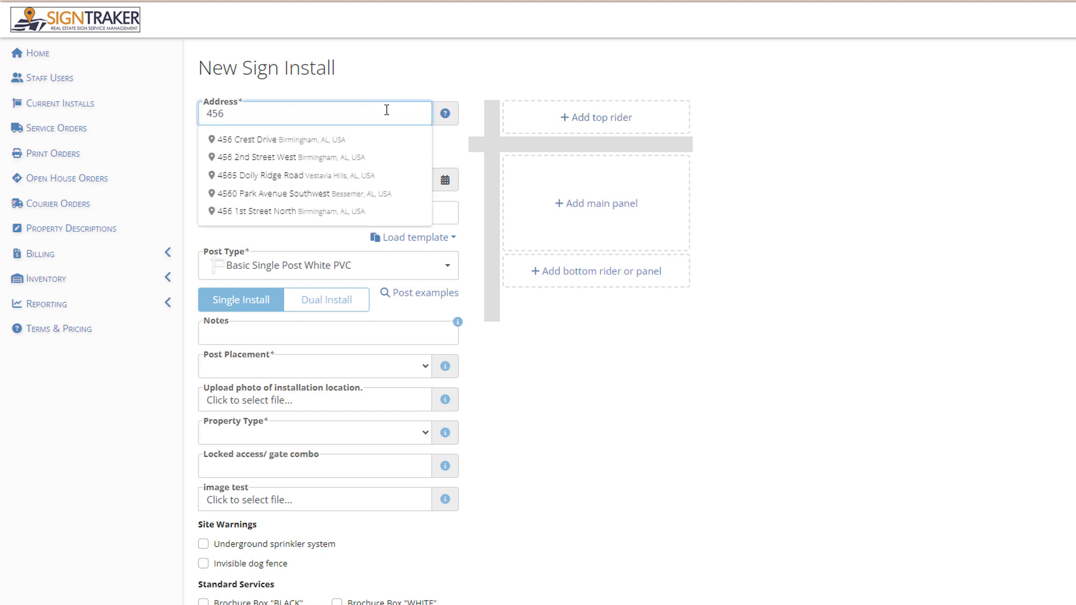
pyautogui.click(365, 140)
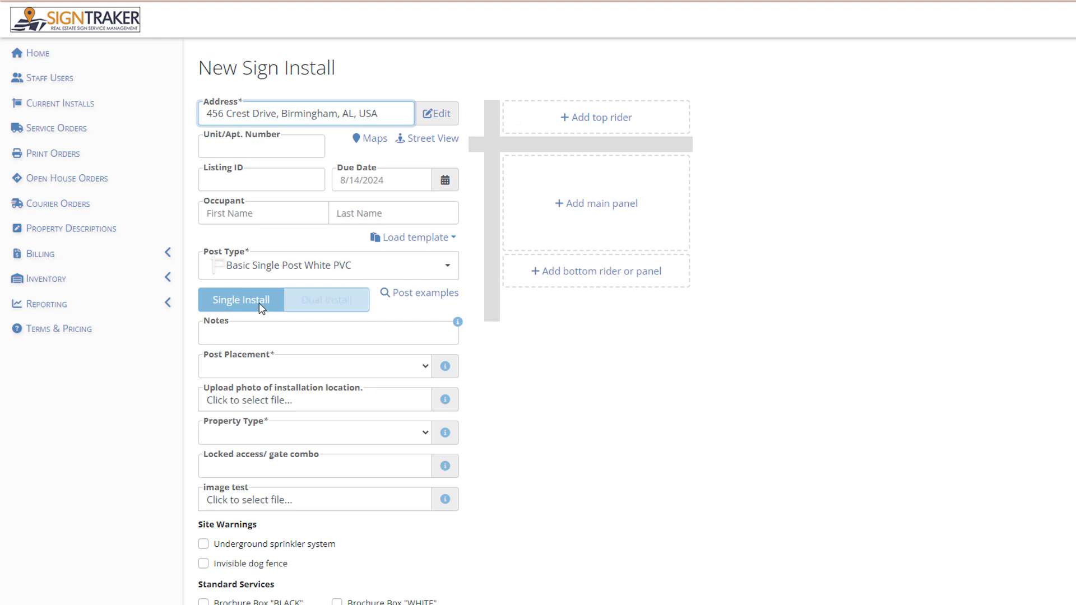
# Make the order a Dual Install, acknowledge its pricing note, and choose the Commercial 3 Post Double Billboard w Riders post type.
pyautogui.click(307, 308)
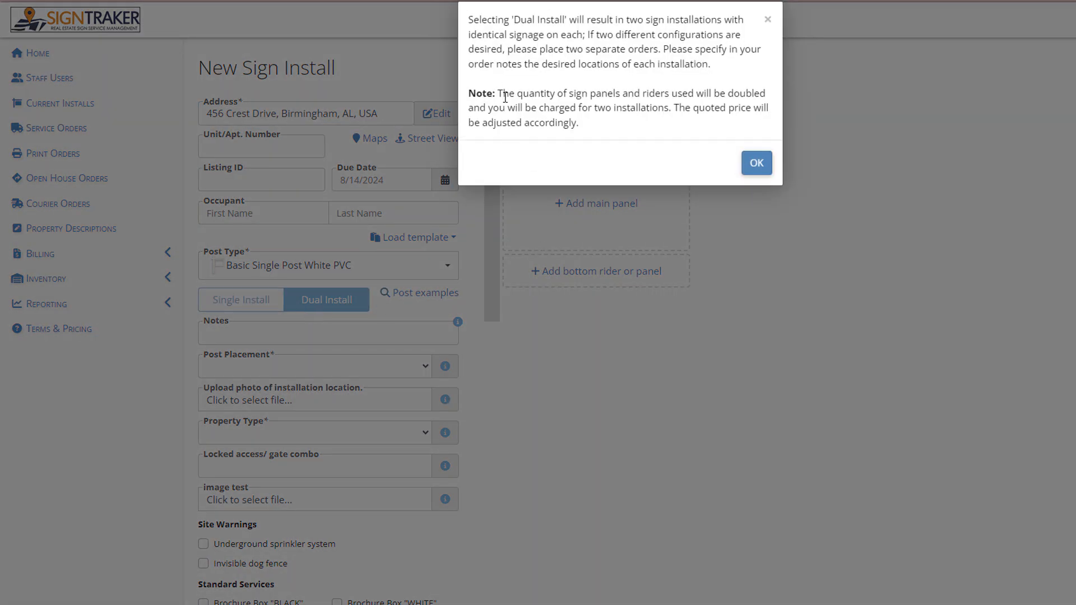
pyautogui.moveTo(498, 93); pyautogui.dragTo(614, 130)
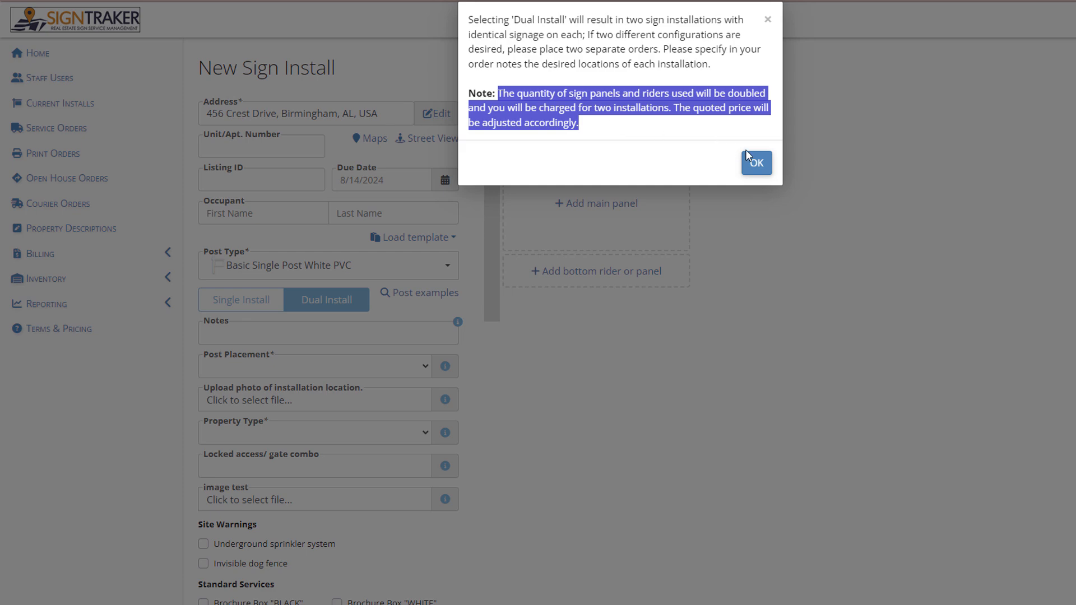
pyautogui.click(753, 163)
pyautogui.click(443, 268)
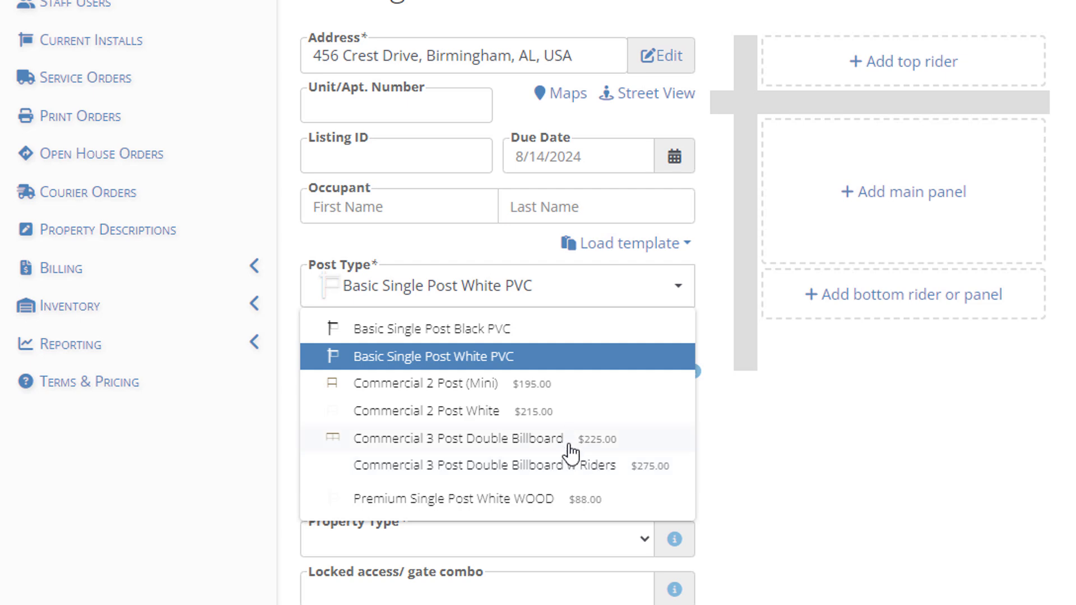
pyautogui.click(552, 457)
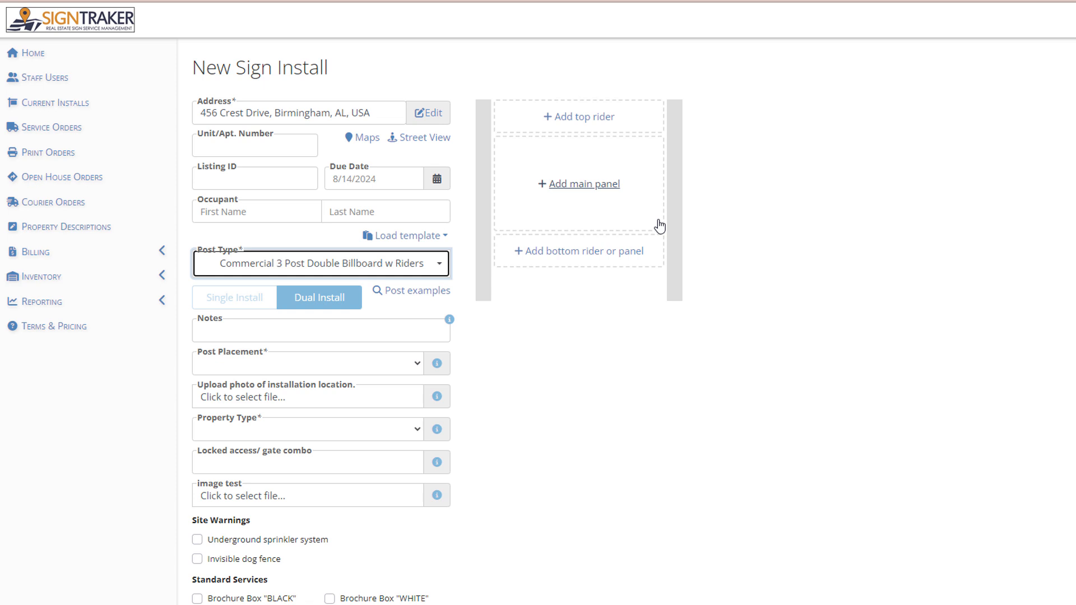
# Add the agent's 24" x 30" For Sale main panel and rent the black For Sale rider from STC as the top rider.
pyautogui.click(566, 192)
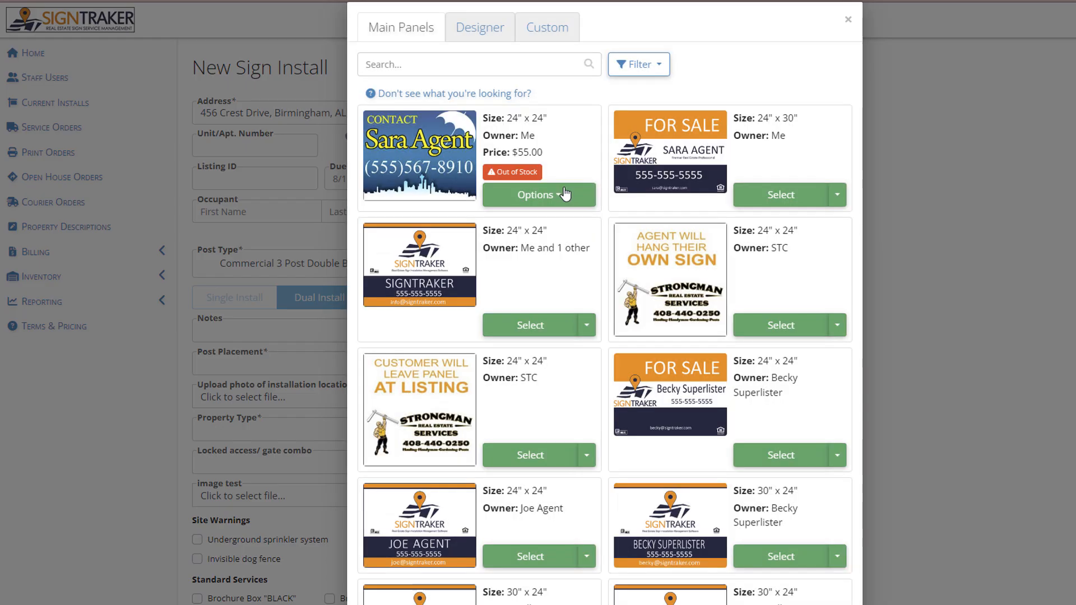
pyautogui.click(781, 196)
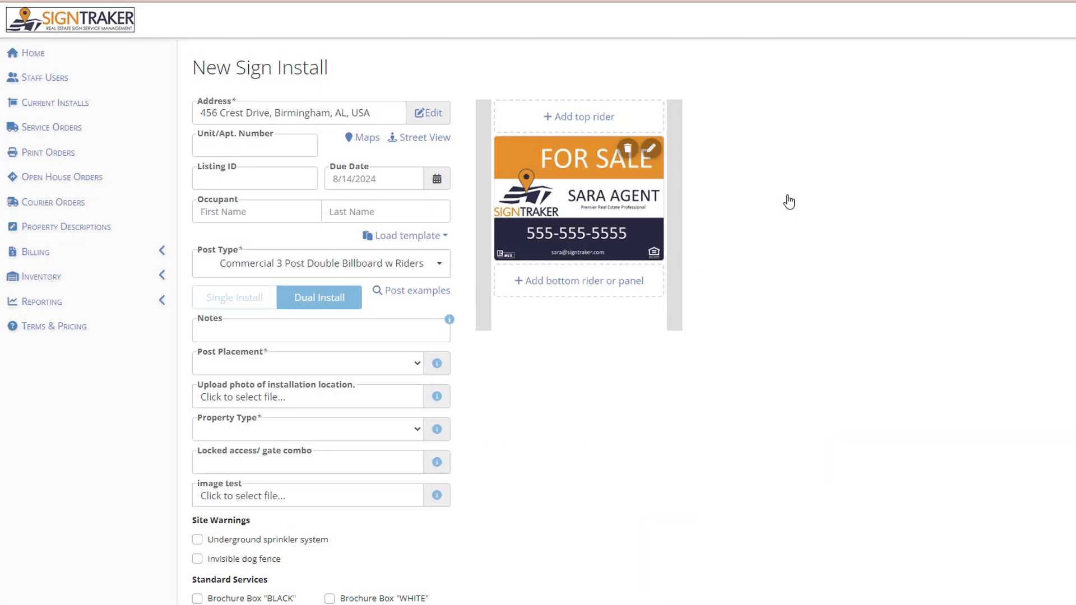
pyautogui.click(588, 119)
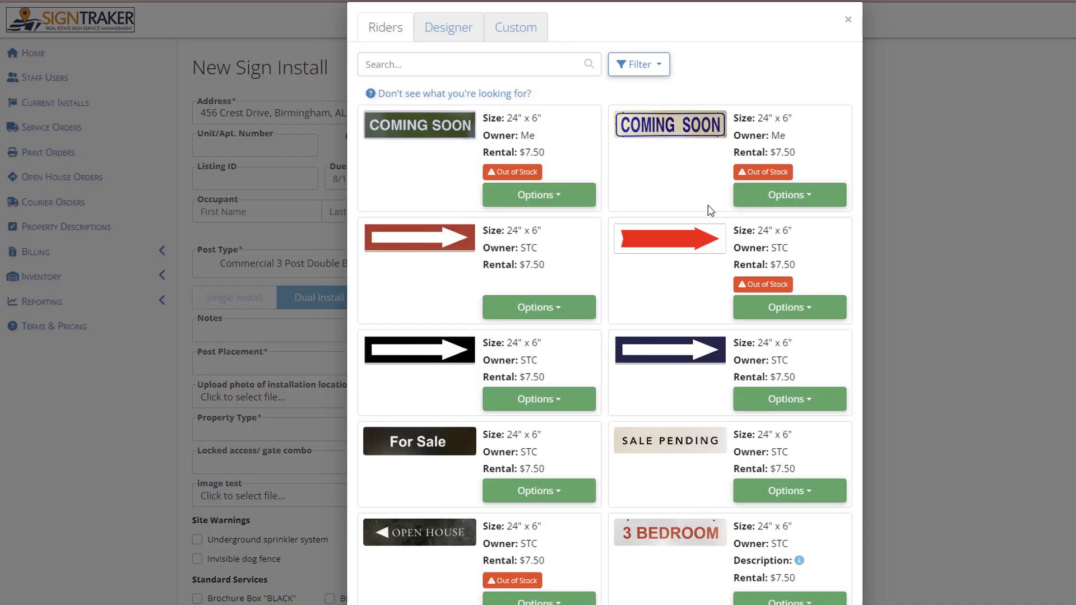
pyautogui.click(518, 404)
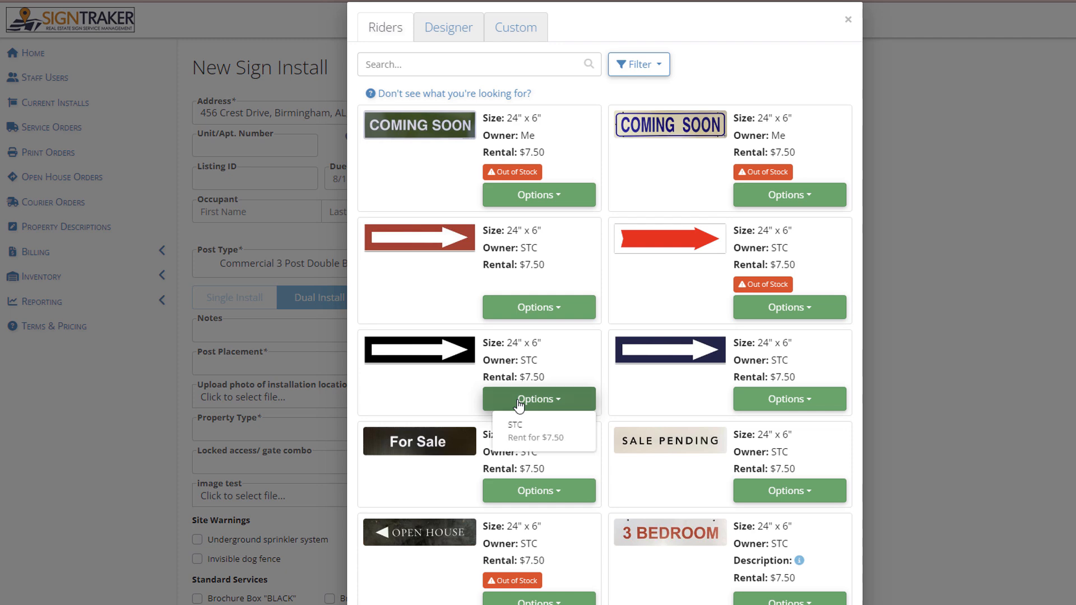
pyautogui.click(524, 490)
pyautogui.click(531, 532)
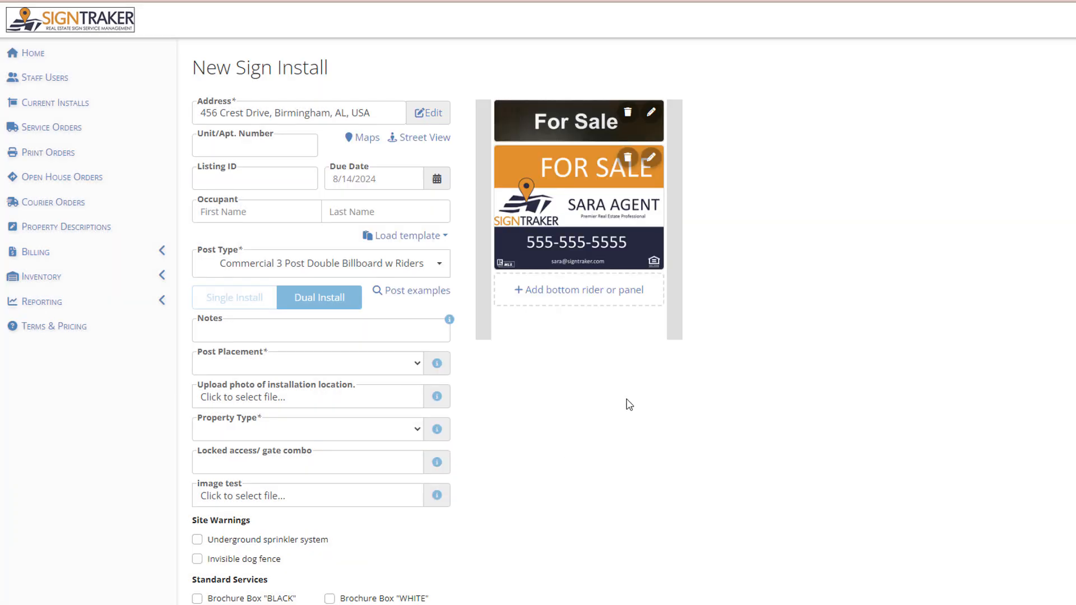
# Design a custom 24in x 6in bottom rider from the agent name and phone template, filling in the agent's name and phone number.
pyautogui.click(593, 294)
pyautogui.click(530, 30)
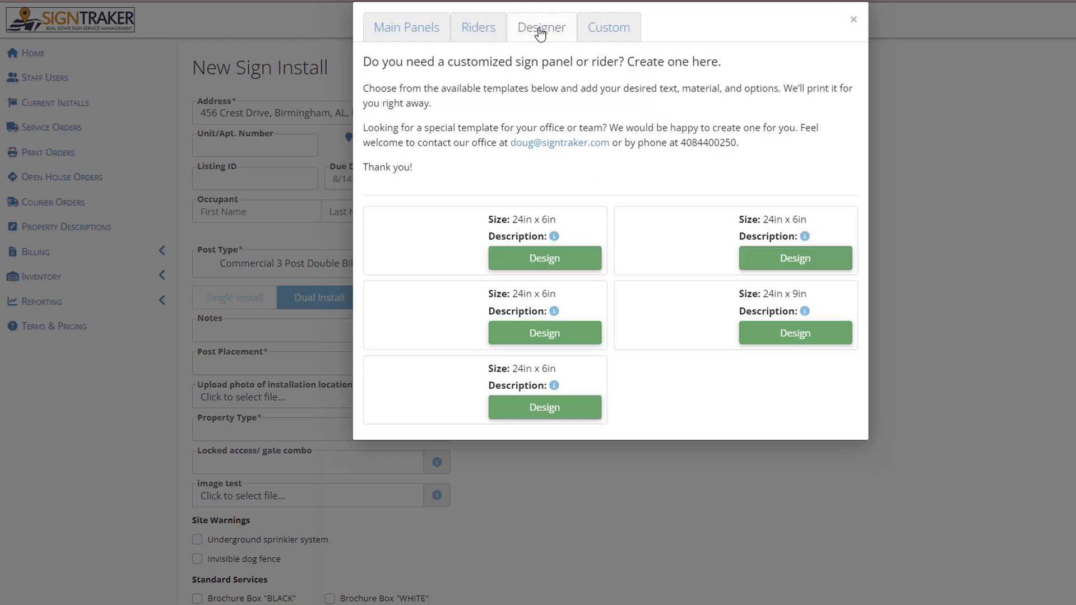
pyautogui.click(530, 335)
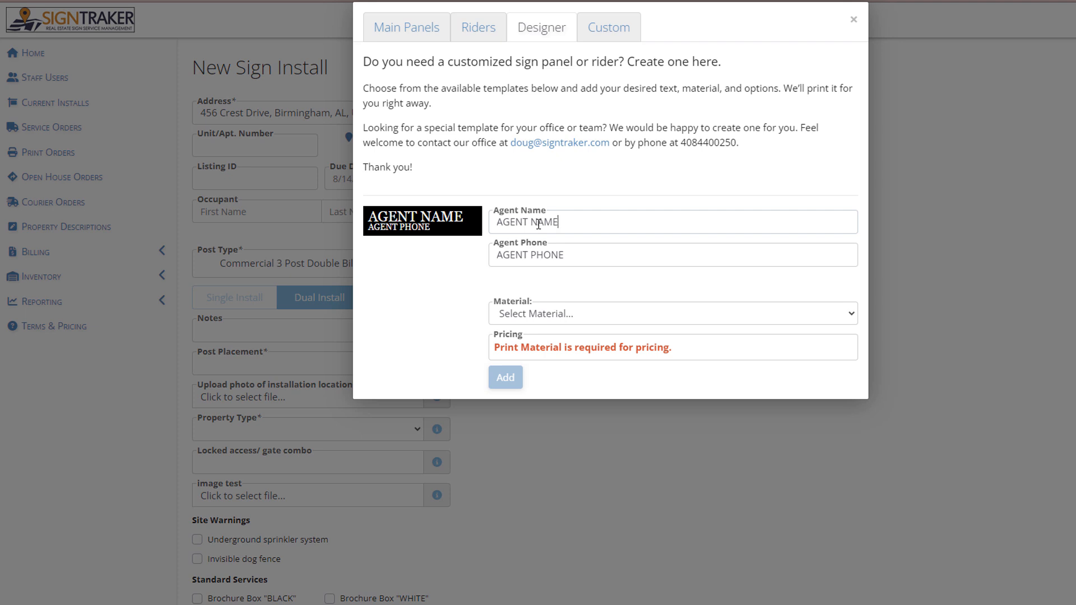
pyautogui.moveTo(558, 222); pyautogui.dragTo(455, 234)
pyautogui.write('SA')
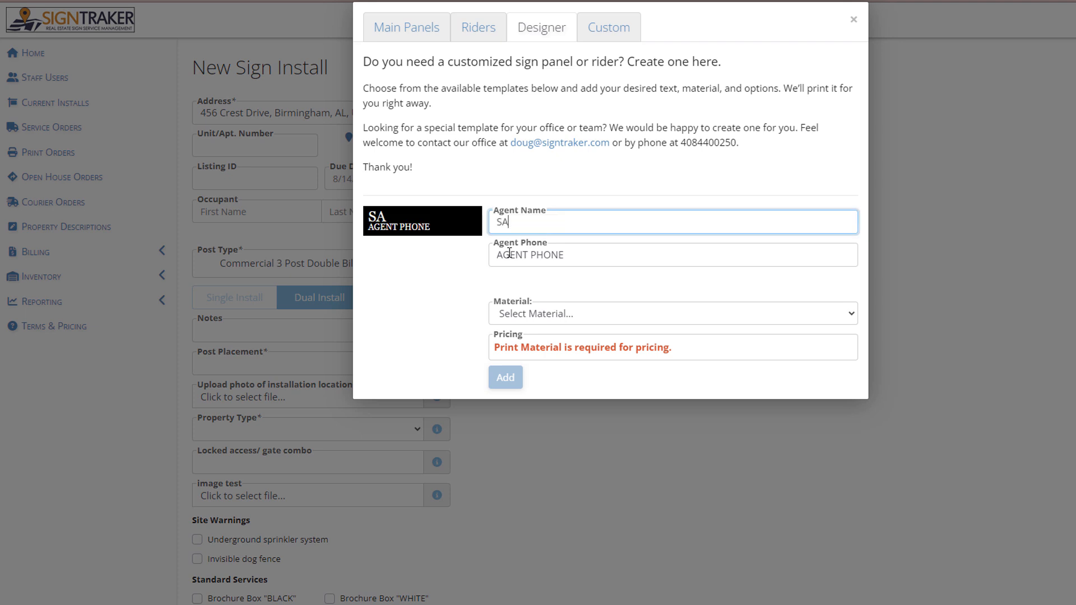
pyautogui.write('RA AGENT')
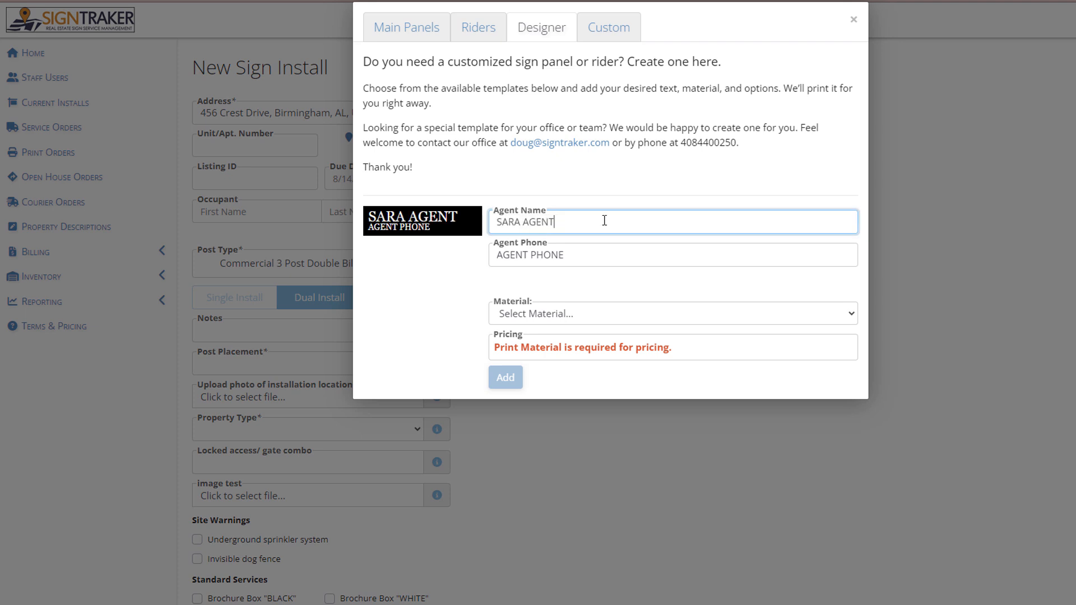
pyautogui.press('Tab')
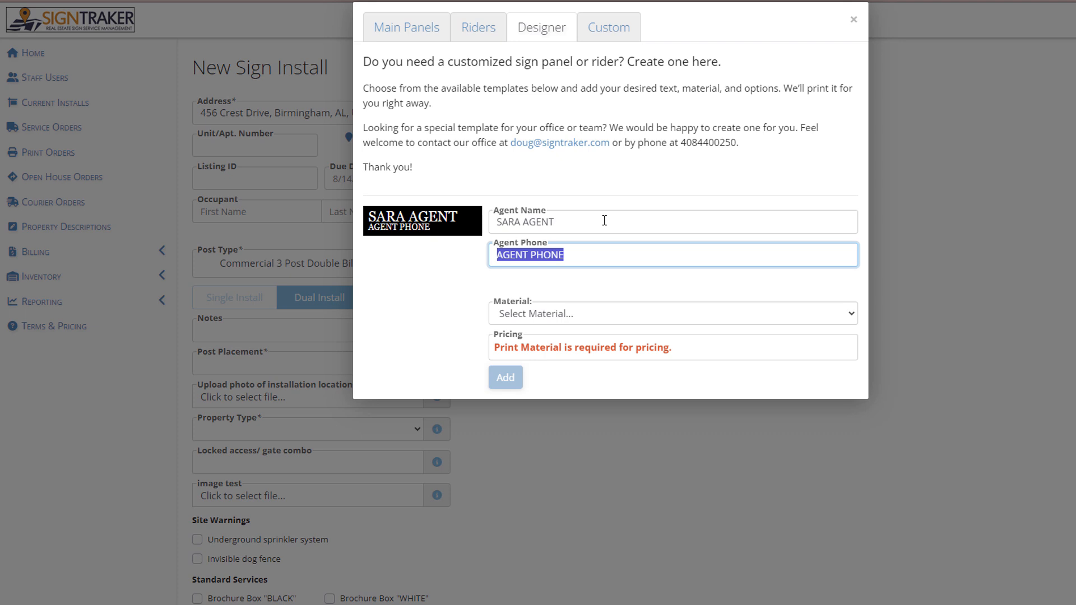
pyautogui.press('BackSpace')
pyautogui.hotkey('ctrl', 'v')
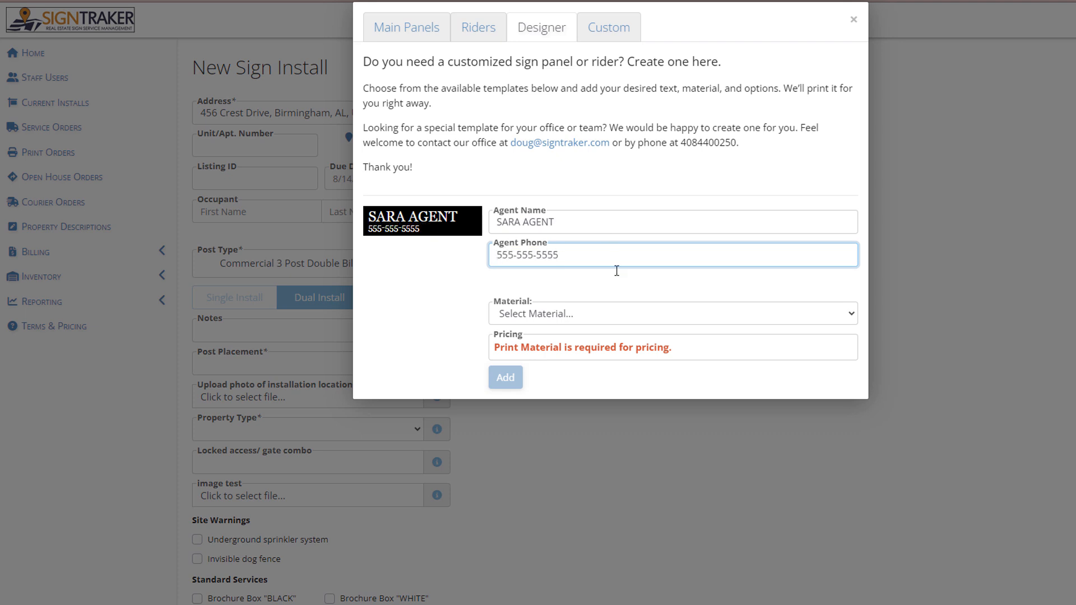
# Set the custom rider's material to Coroplast 3/16" (8/10mm) and add the rider to the post.
pyautogui.click(640, 316)
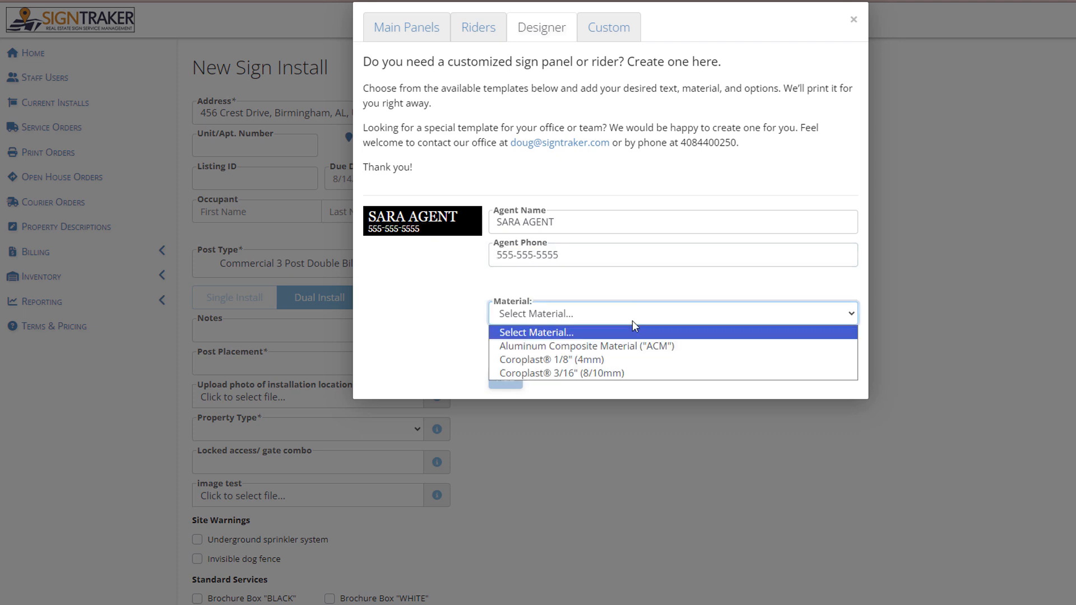
pyautogui.click(619, 373)
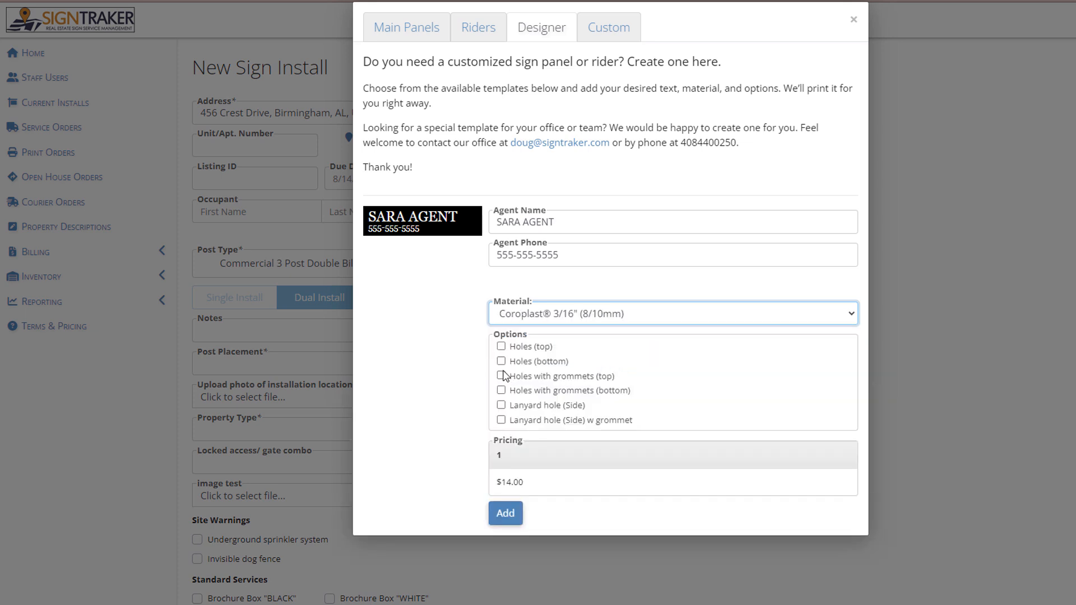
pyautogui.click(505, 513)
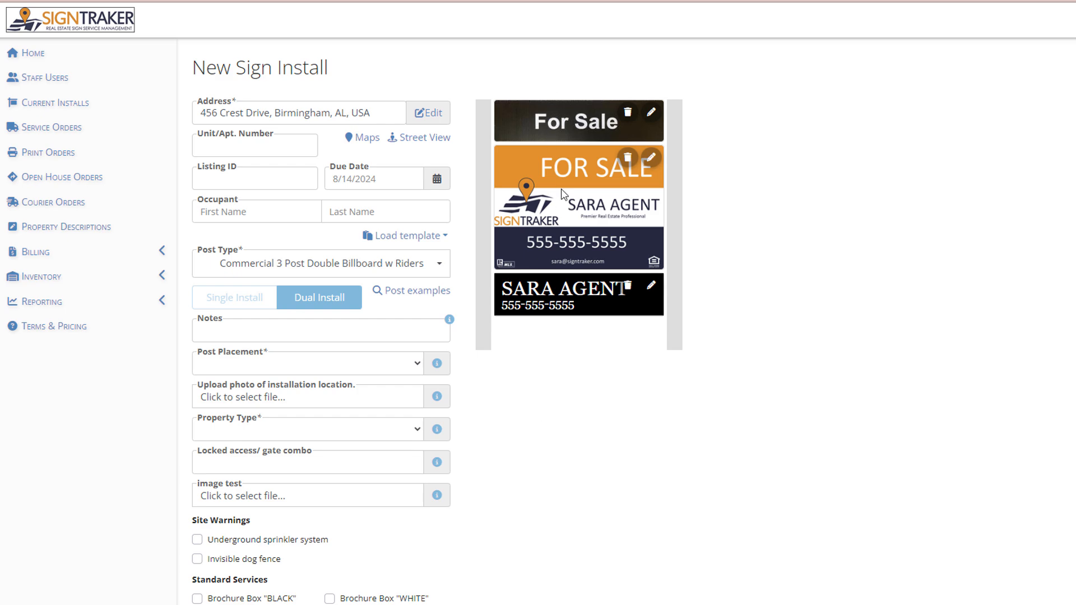
# Examine the order's price breakdown, comparing the post install, post price, top rider rental and bottom rider print charges with the sign layout.
pyautogui.scroll(-5, 581, 367)
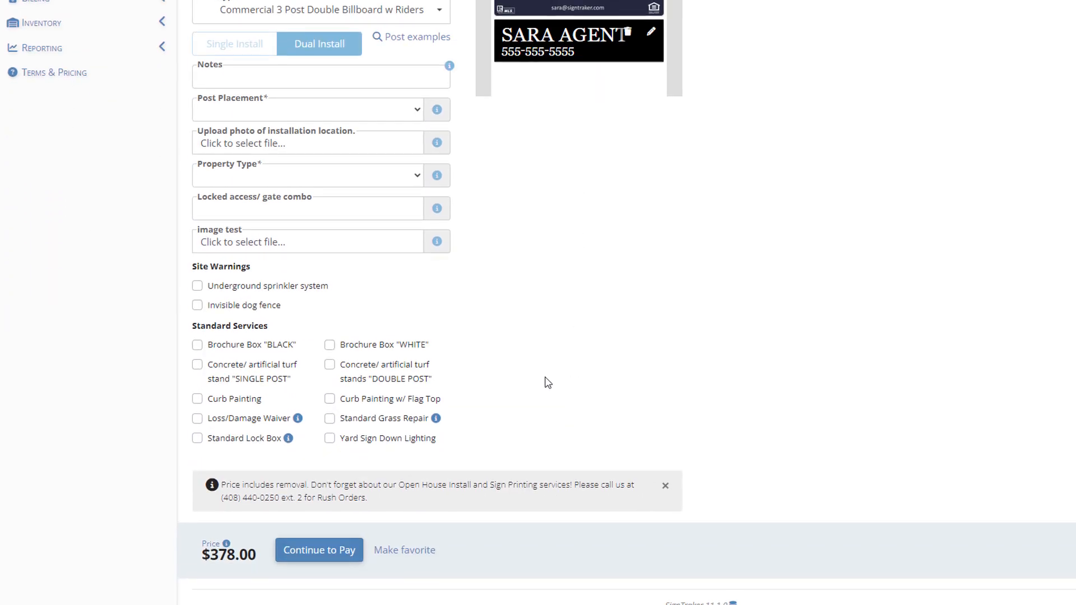
pyautogui.moveTo(230, 525)
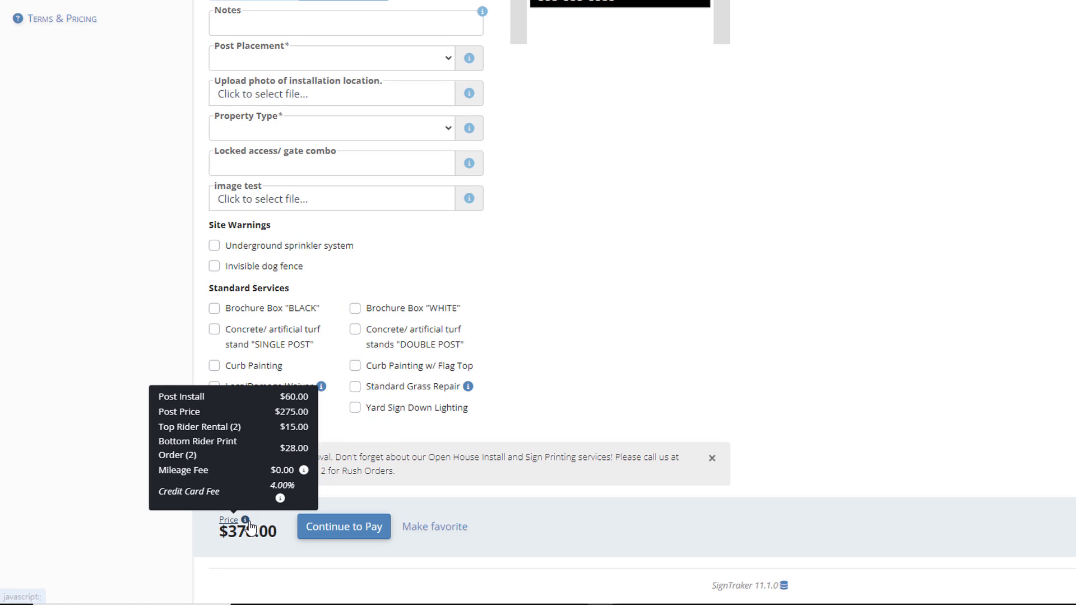
pyautogui.moveTo(265, 410); pyautogui.dragTo(284, 410)
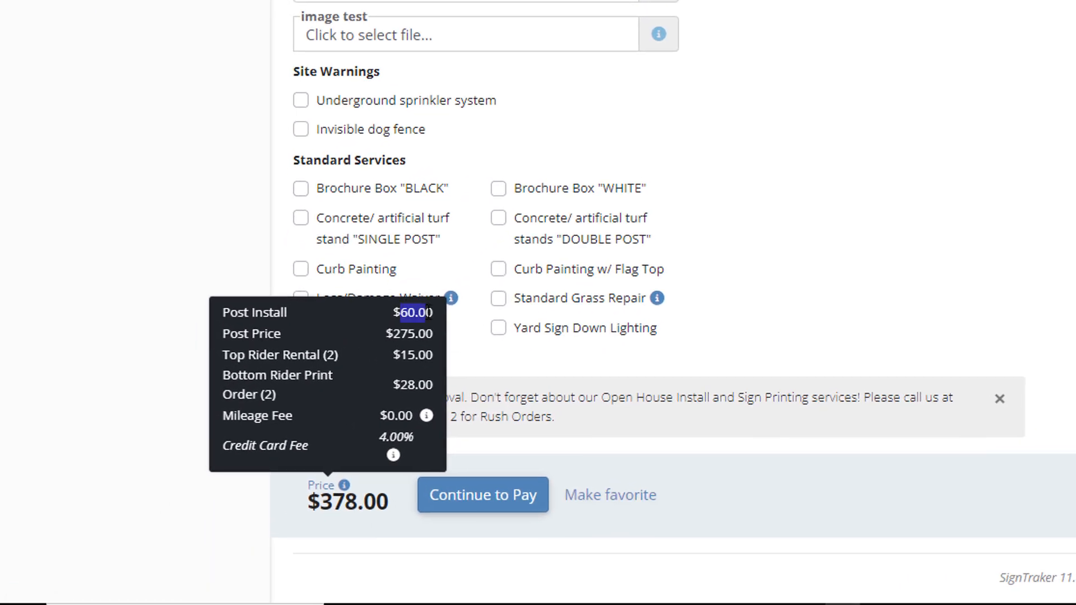
pyautogui.moveTo(428, 311); pyautogui.dragTo(433, 354)
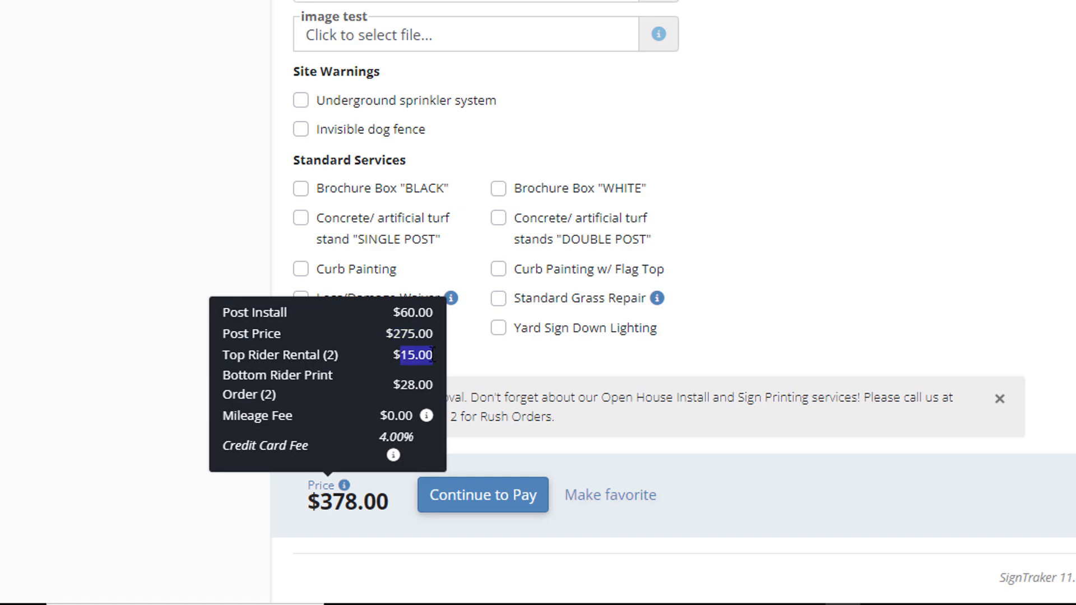
pyautogui.scroll(5, 644, 207)
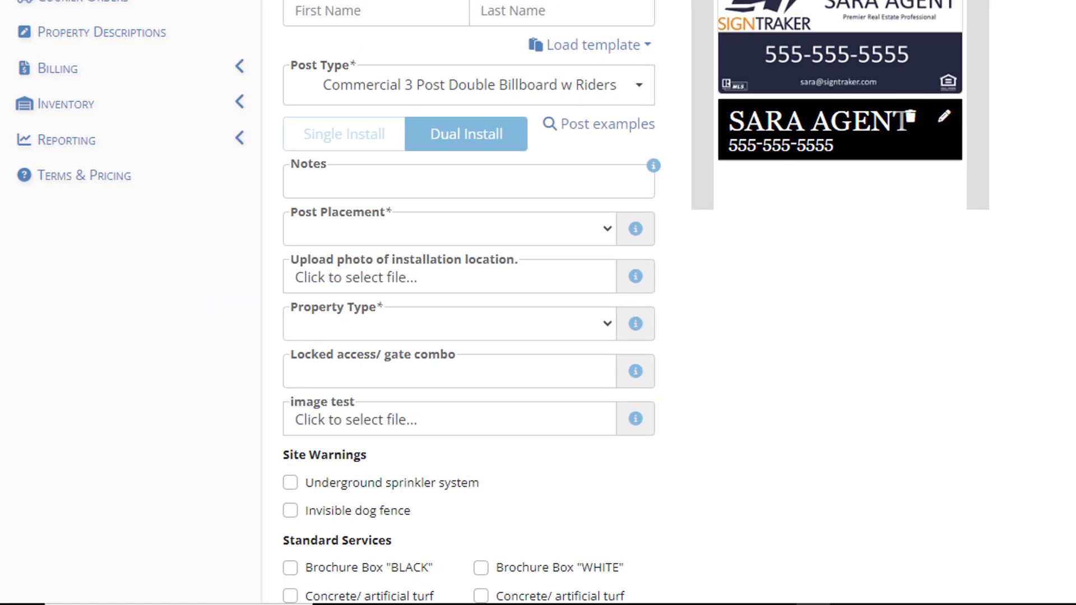
pyautogui.scroll(-5, 603, 344)
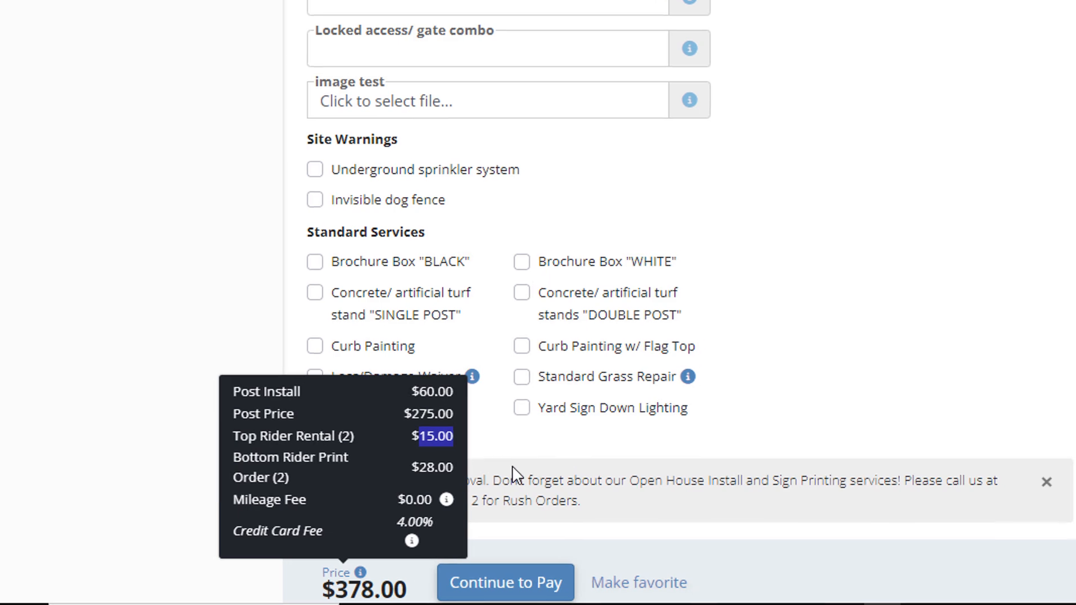
pyautogui.moveTo(425, 466); pyautogui.dragTo(459, 469)
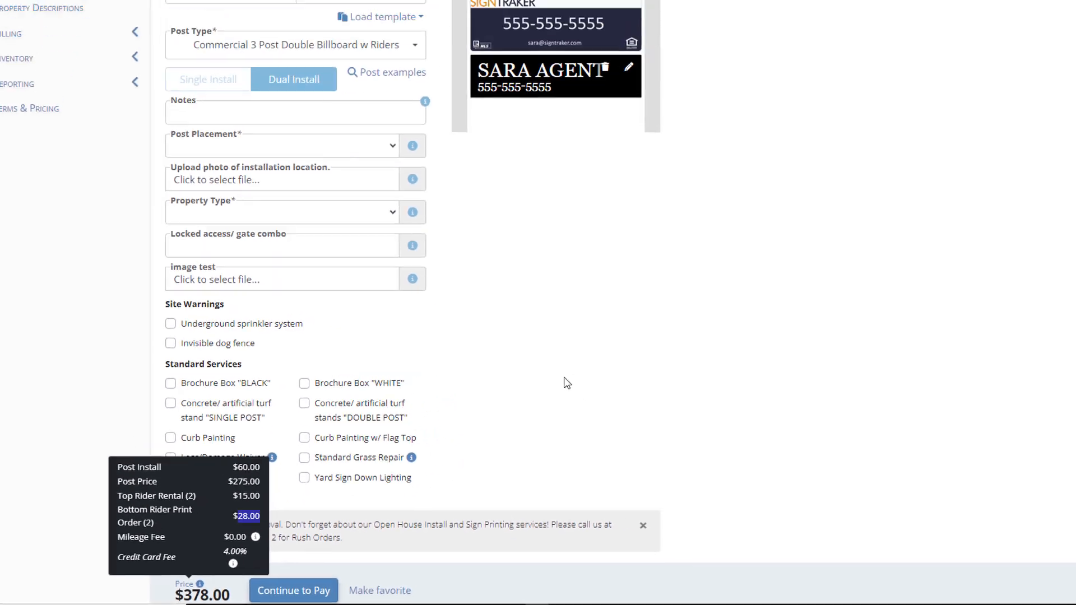
pyautogui.scroll(4, 568, 383)
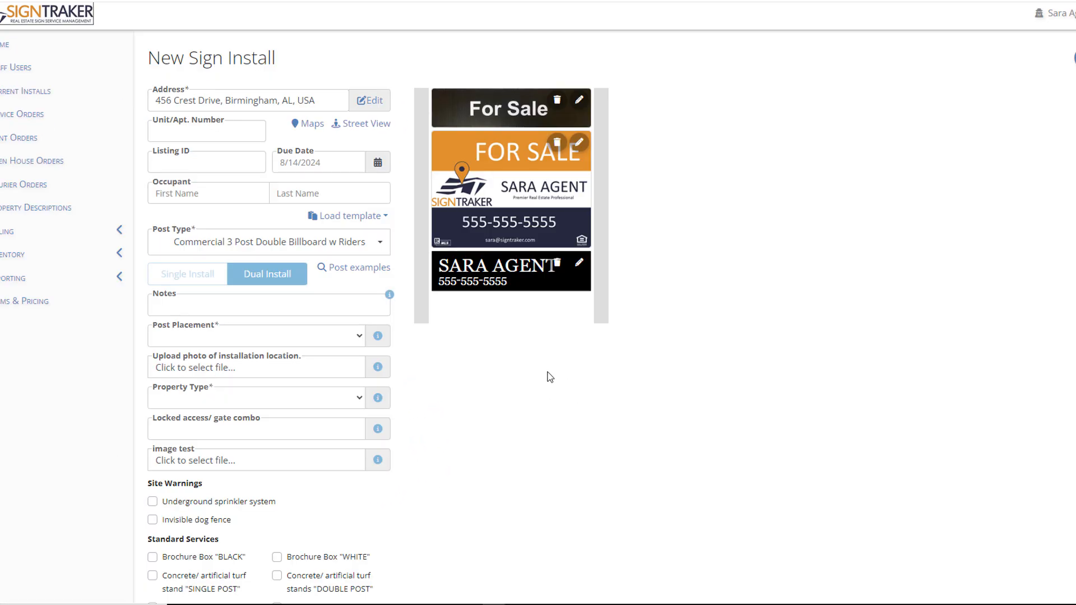